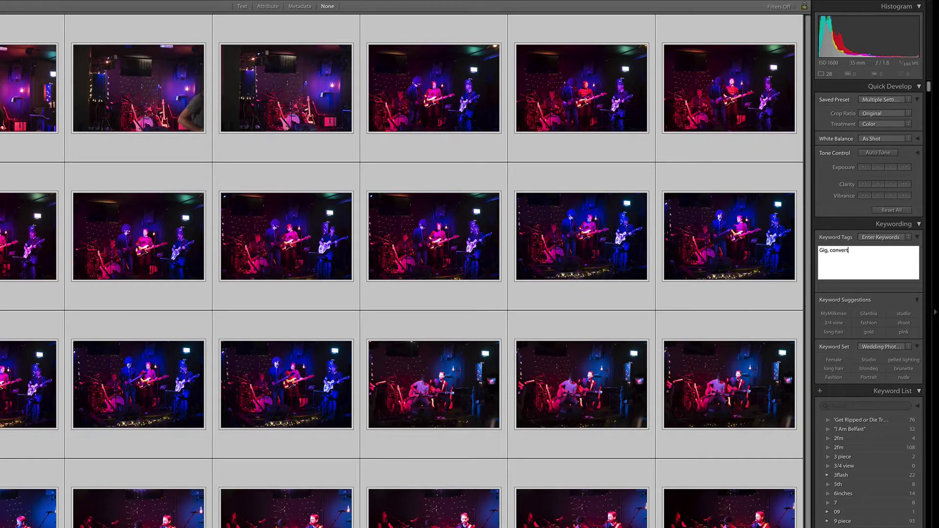
Add the keywords concert, original music, electric, Pop and rock after Gig for all selected photos.
{"action": "type", "text": "cert, orig"}
{"action": "key", "text": "Return"}
{"action": "type", "text": ", electric"}
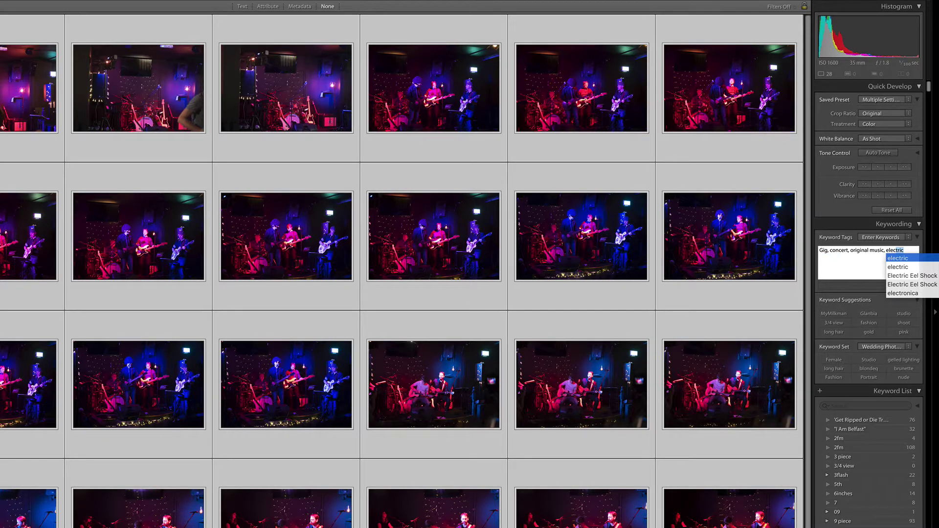
{"action": "key", "text": "Return"}
{"action": "type", "text": ", Pop,"}
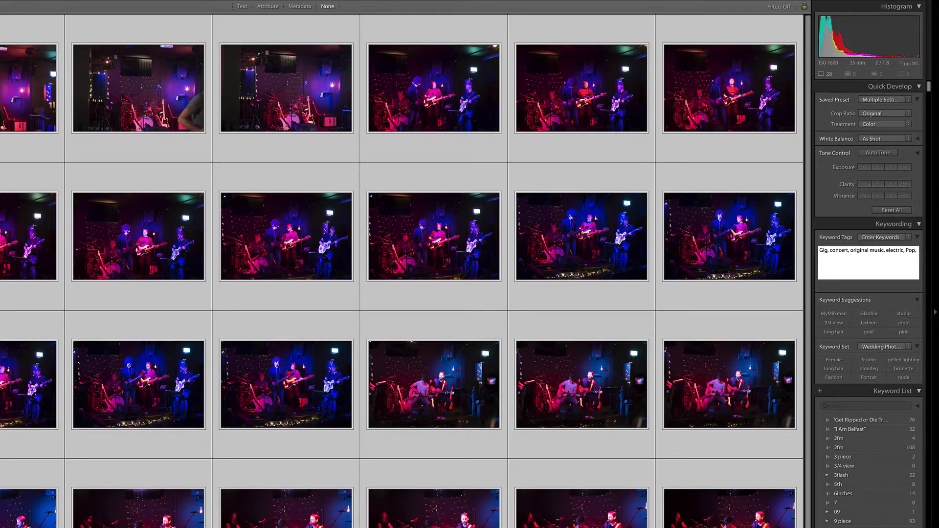
{"action": "type", "text": " rock,"}
Add the location keywords McGettigans, venue and Galway to the selected photos.
{"action": "type", "text": "McGettigans,"}
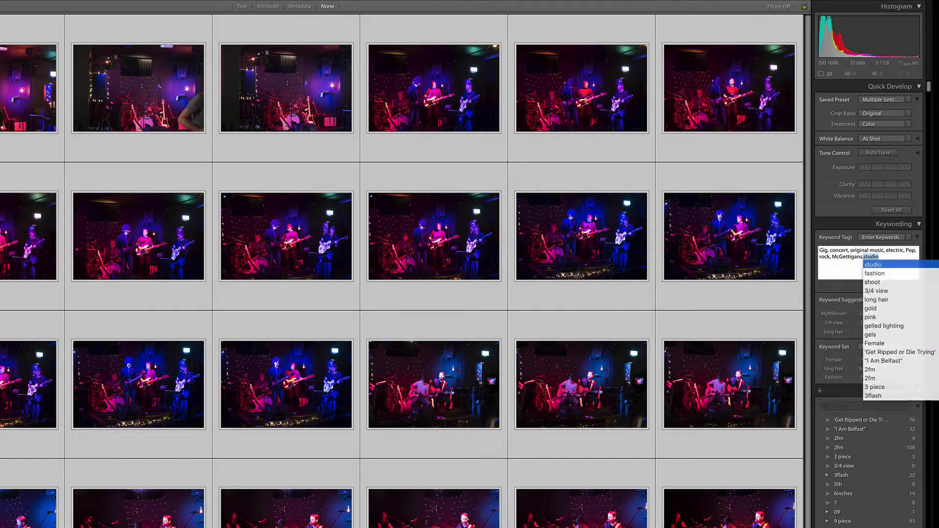
{"action": "type", "text": " venue,"}
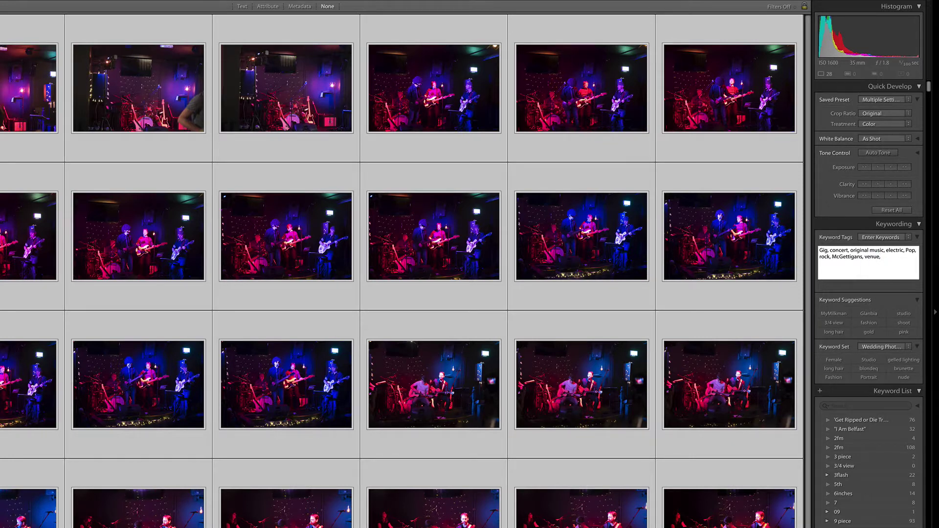
{"action": "type", "text": " Galwaym"}
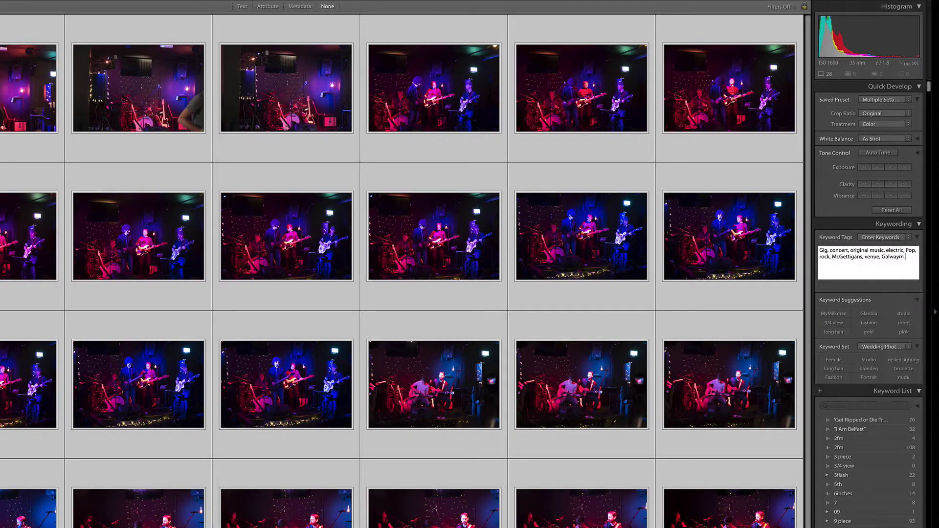
{"action": "key", "text": "BackSpace"}
Add the band's name, gelled lighting and fairy lights to the selected photos' keywords and apply the list.
{"action": "type", "text": ", James"}
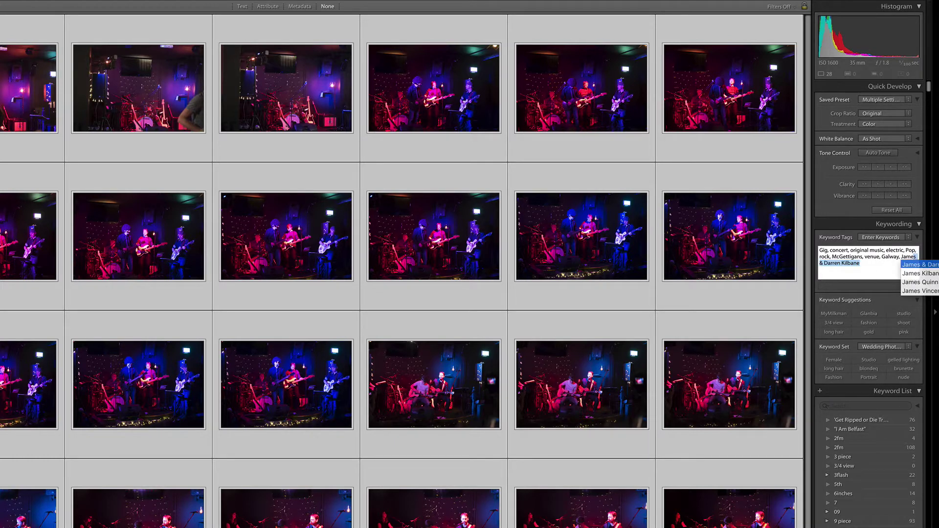
{"action": "type", "text": " Kil"}
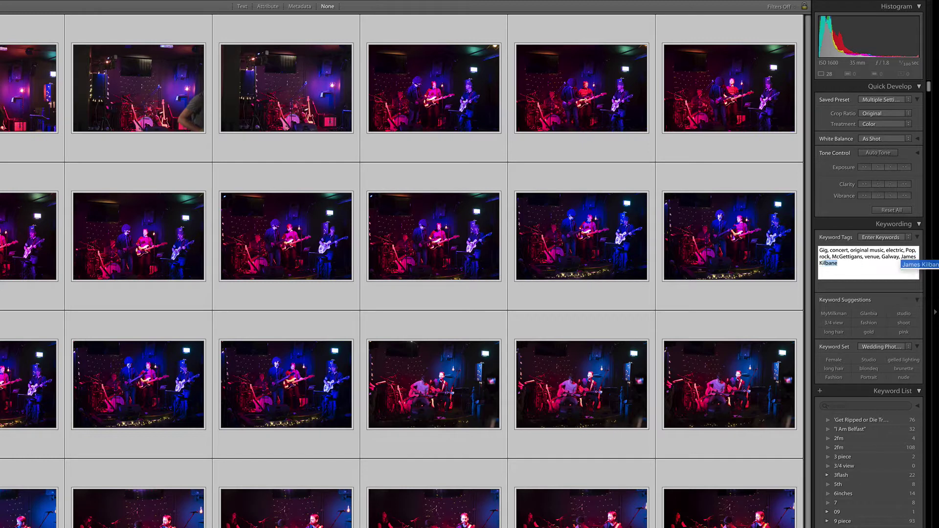
{"action": "key", "text": "Right"}
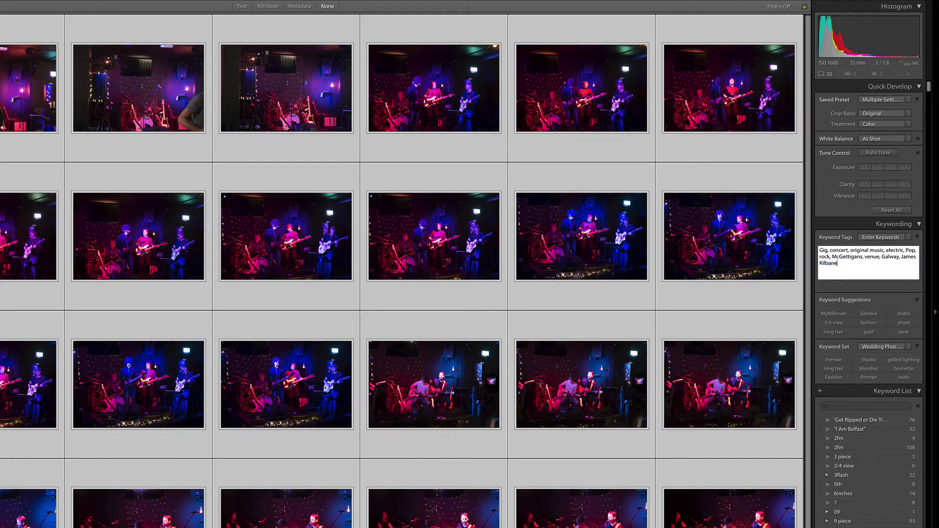
{"action": "type", "text": "Band,"}
{"action": "type", "text": "gel"}
{"action": "type", "text": ","}
{"action": "type", "text": "fait"}
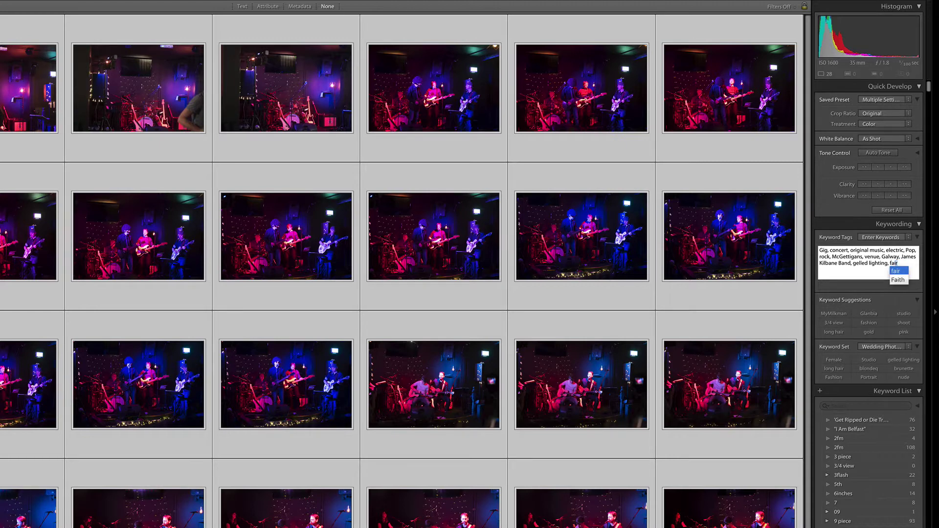
{"action": "type", "text": "ry lights,"}
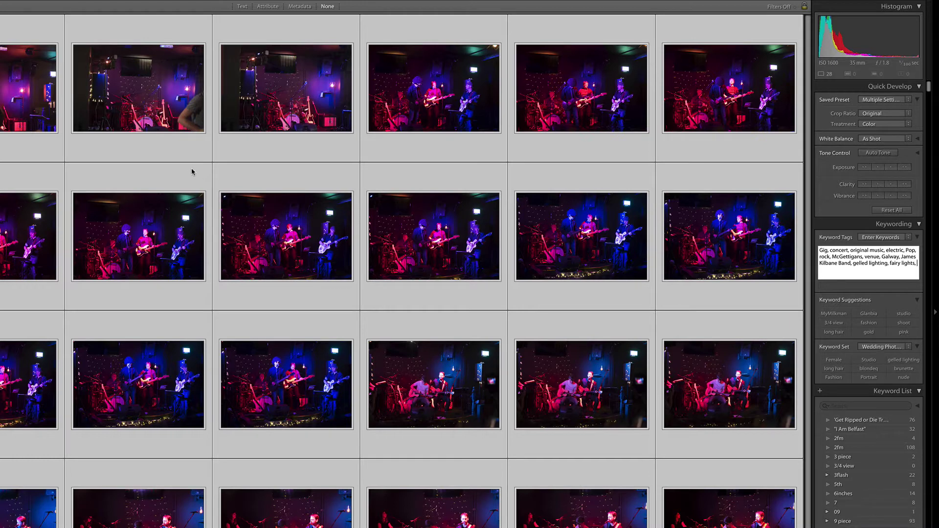
{"action": "left_click", "coordinate": [380, 180]}
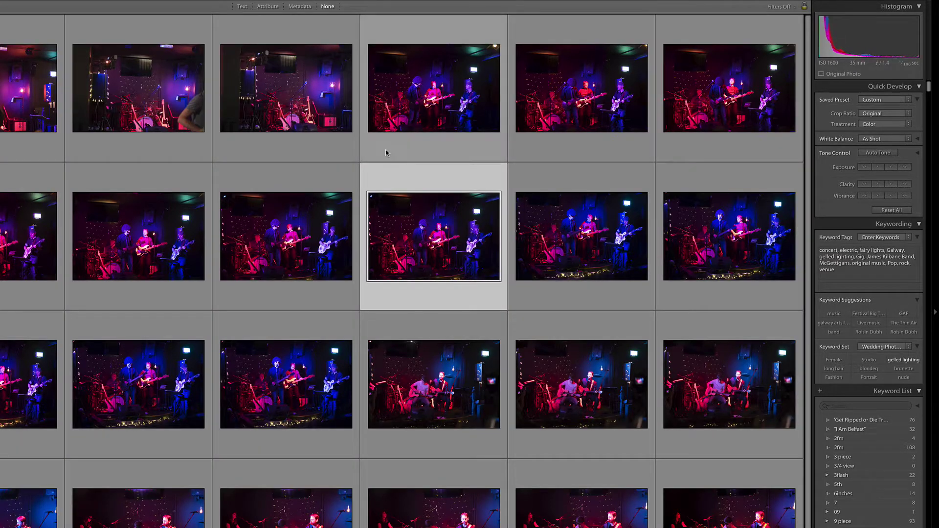
Add the keyword support act to the photos from the first band shot through the last blue-lit one before the acoustic shots.
{"action": "left_click", "coordinate": [385, 153]}
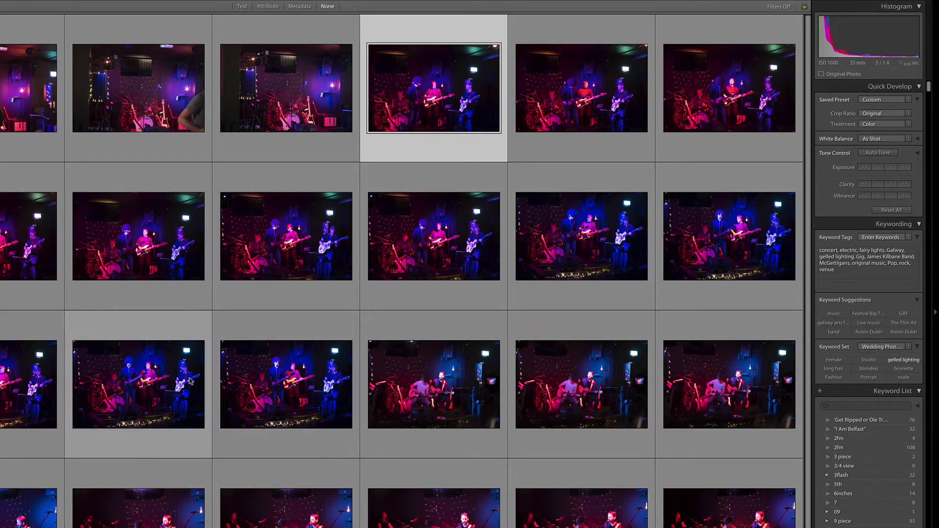
{"action": "left_click", "coordinate": [314, 395], "text": "shift"}
{"action": "left_click", "coordinate": [852, 272]}
{"action": "type", "text": ","}
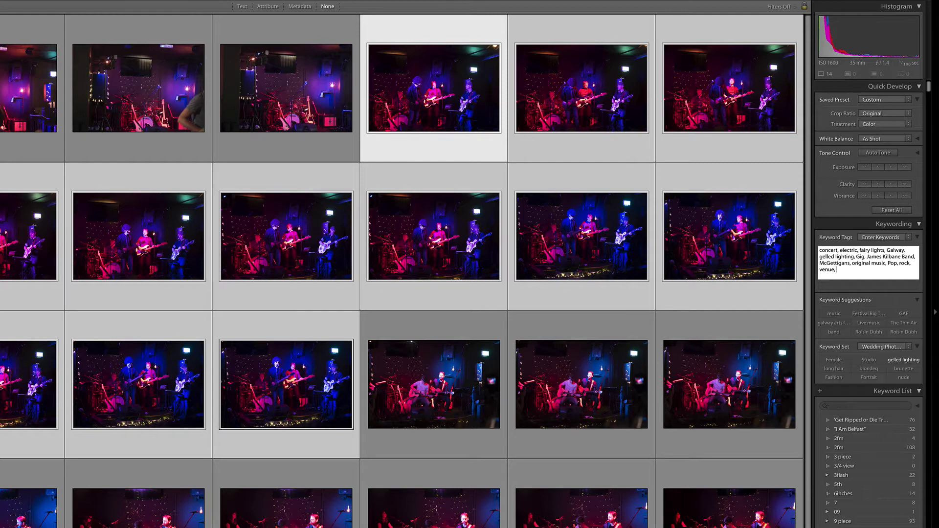
{"action": "type", "text": " Support act"}
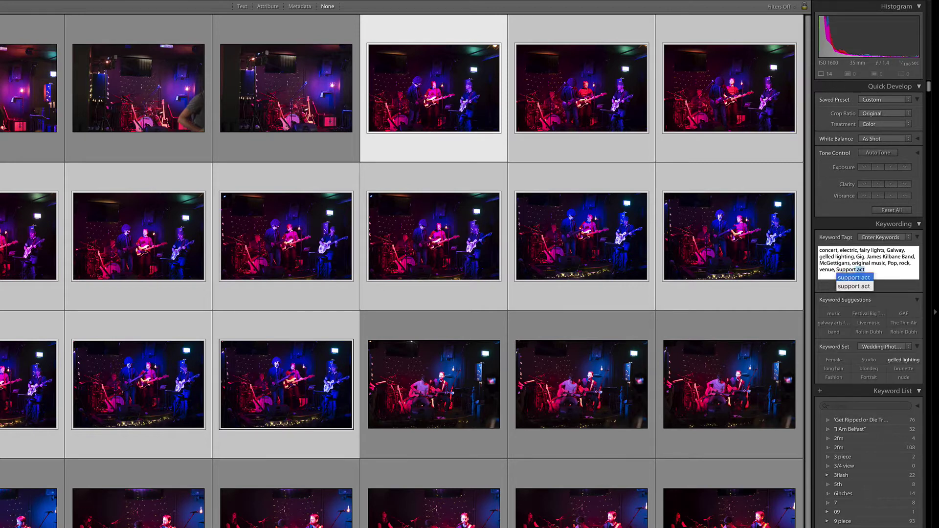
{"action": "key", "text": "Return"}
{"action": "type", "text": ","}
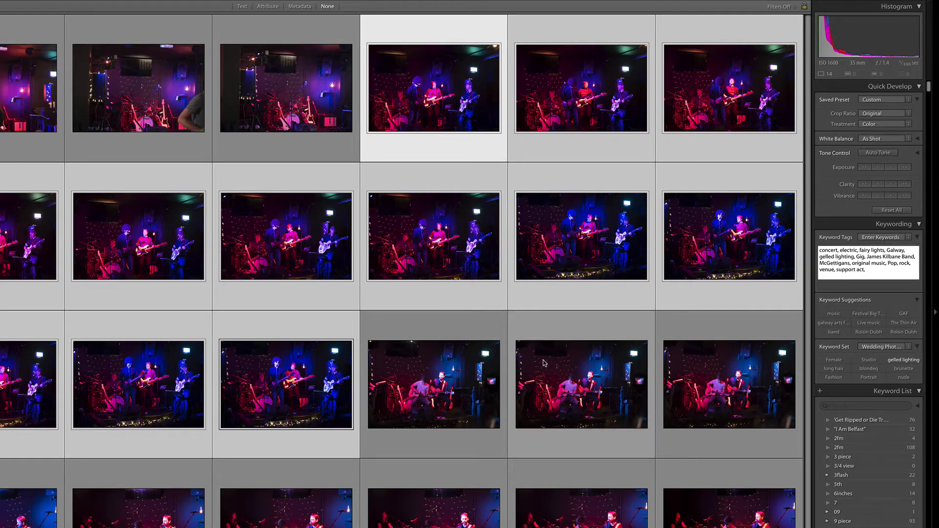
{"action": "key", "text": "Return"}
Check the combined keywords of all photos, and inspect the empty-stage photo enlarged.
{"action": "key", "text": "ctrl+a"}
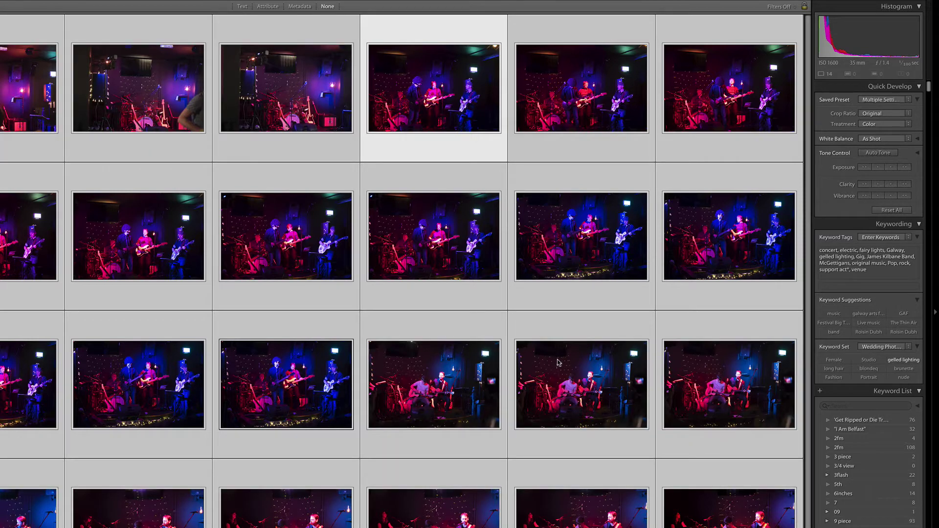
{"action": "mouse_move", "coordinate": [848, 272]}
{"action": "left_click", "coordinate": [312, 140]}
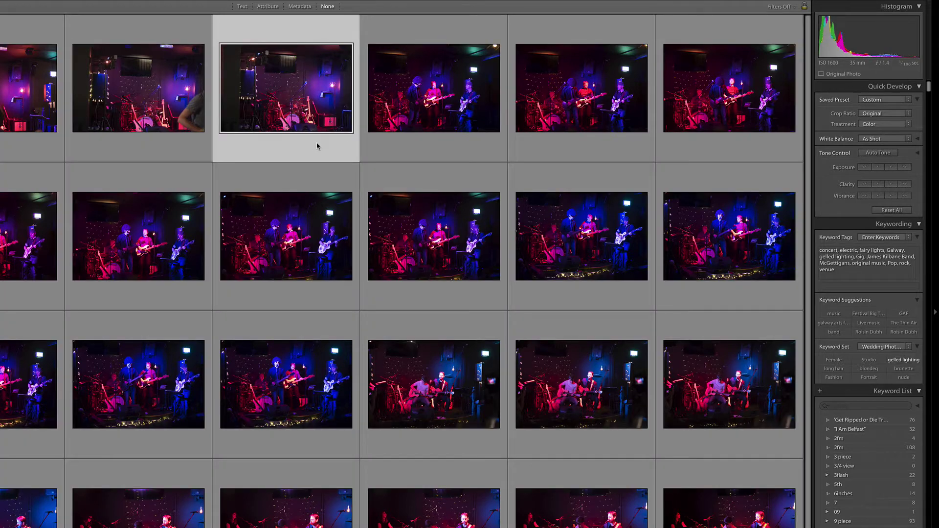
{"action": "double_click", "coordinate": [317, 145]}
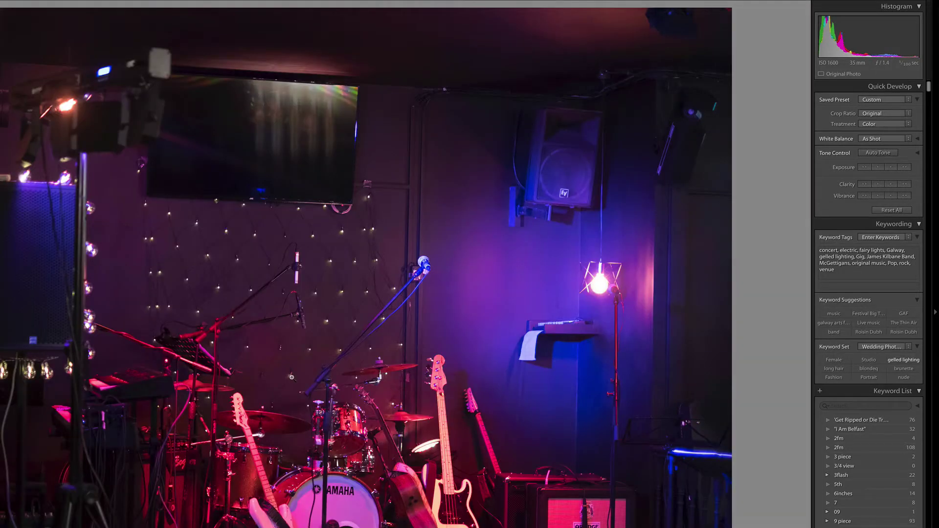
{"action": "key", "text": "g"}
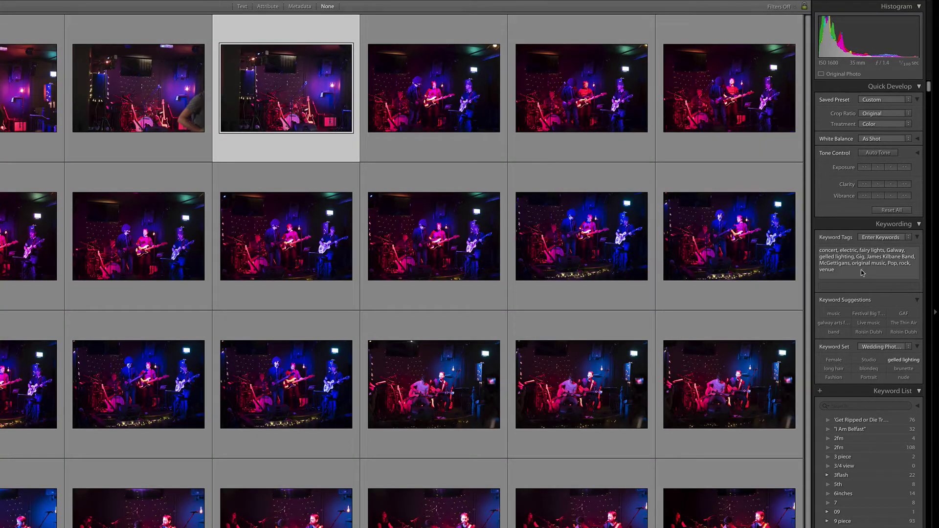
Add the keyword Yamaha Drum Kit to the empty-stage photo.
{"action": "left_click", "coordinate": [844, 271]}
{"action": "type", "text": ", Y"}
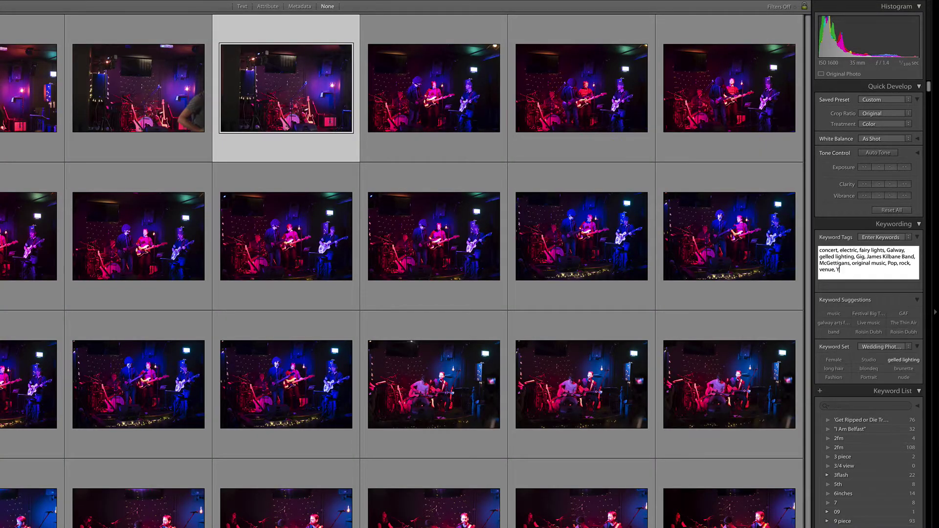
{"action": "type", "text": "amaha Drum Kit,"}
{"action": "key", "text": "Return"}
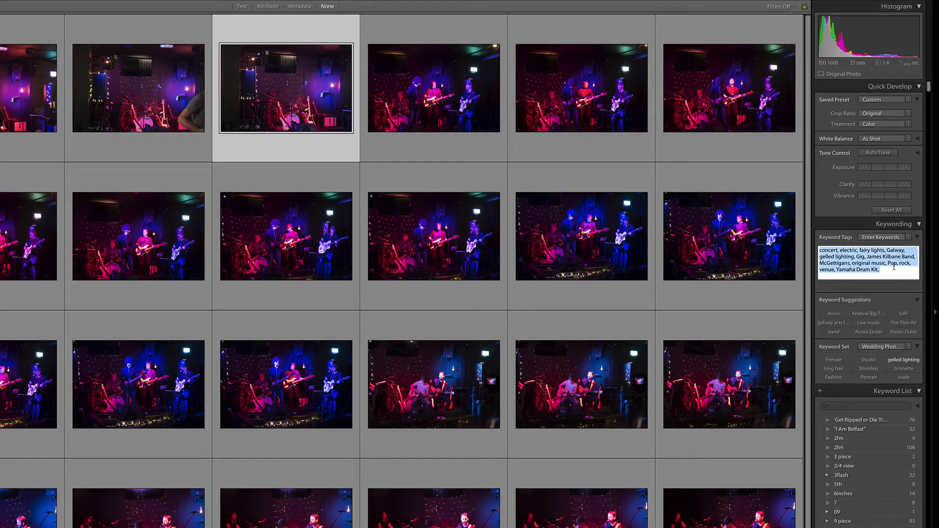
Apply Yamaha Drum Kit to every photo by removing the asterisk after that keyword with all photos selected.
{"action": "key", "text": "ctrl+a"}
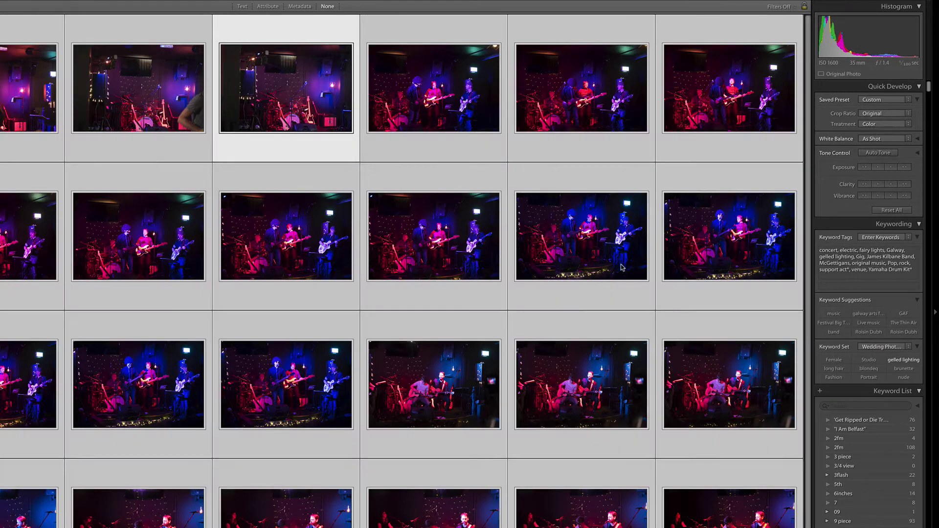
{"action": "left_click", "coordinate": [912, 271]}
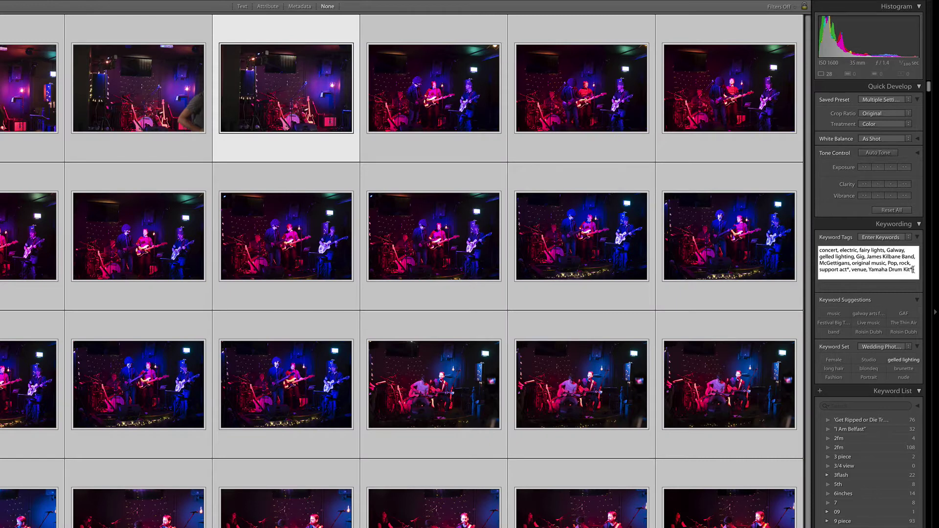
{"action": "key", "text": "BackSpace"}
{"action": "key", "text": "Return"}
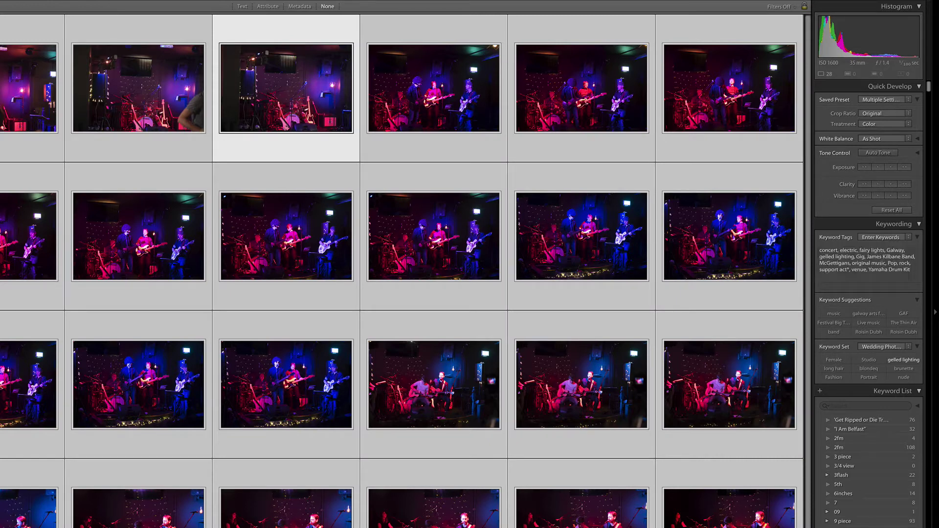
Check the keyword tags on several individual photos of the band.
{"action": "left_click", "coordinate": [443, 145]}
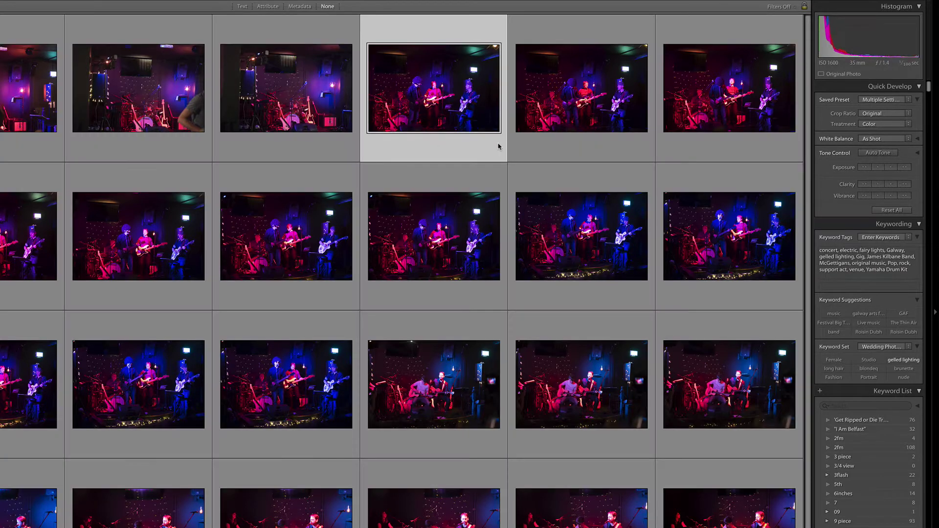
{"action": "left_click", "coordinate": [562, 146]}
{"action": "left_click", "coordinate": [578, 215]}
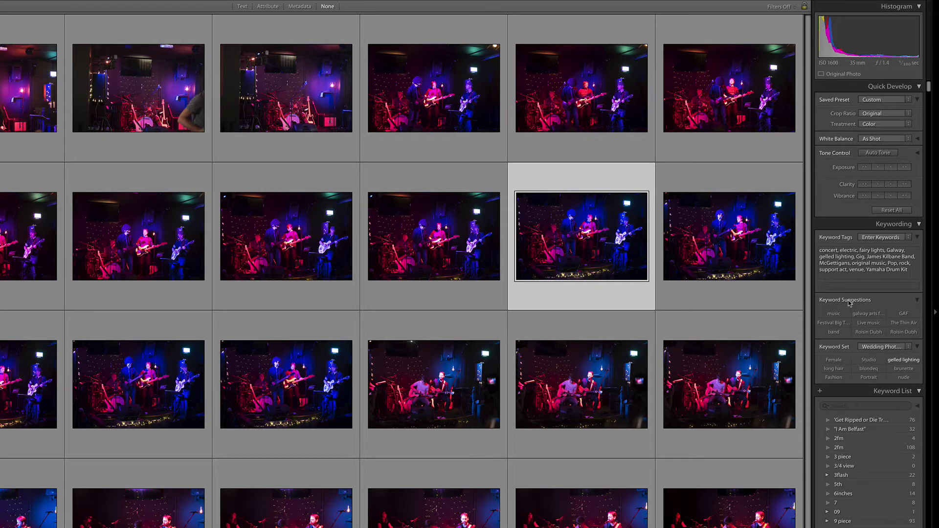
Add the suggested keywords Live music, band and music to all photos.
{"action": "key", "text": "ctrl+a"}
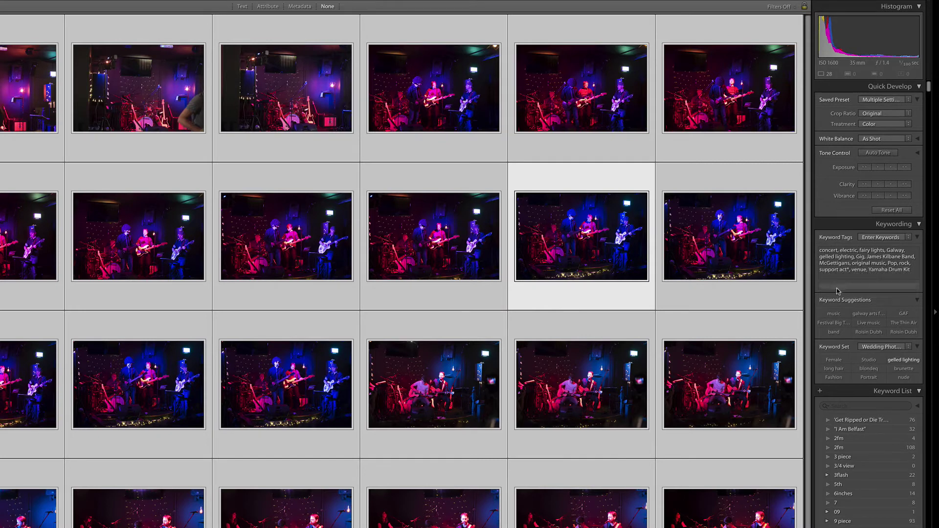
{"action": "left_click", "coordinate": [868, 324]}
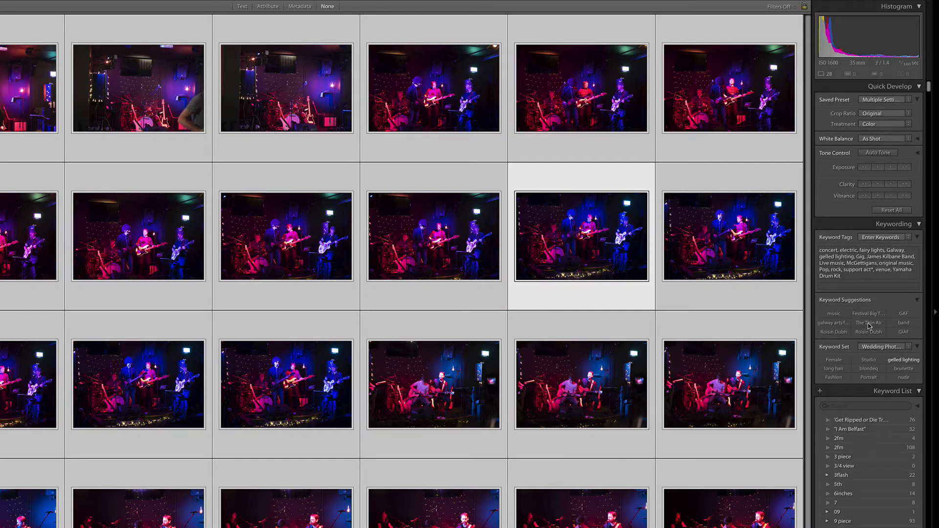
{"action": "left_click", "coordinate": [903, 322]}
{"action": "left_click", "coordinate": [834, 314]}
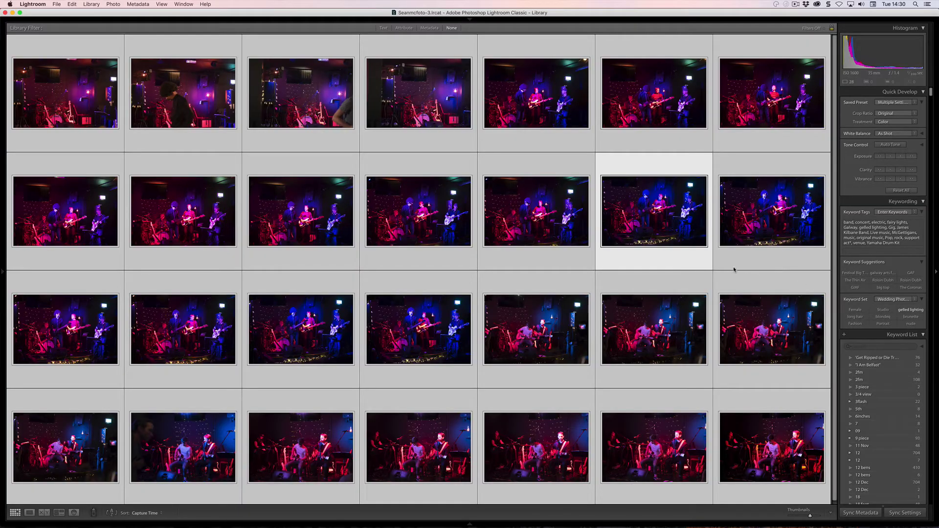
Preview the Outdoor Photography keyword set, switch to Portrait Photography and reveal its keyword shortcut numbers.
{"action": "left_click", "coordinate": [888, 299]}
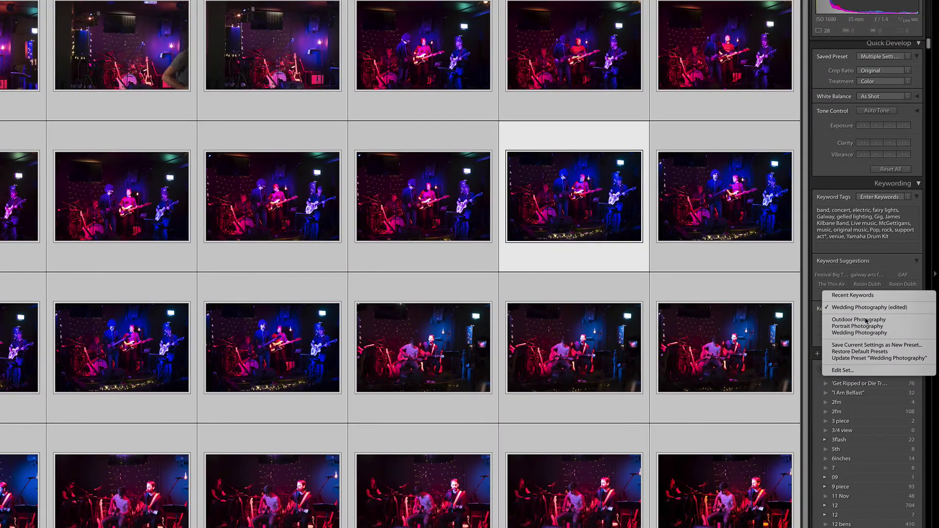
{"action": "left_click", "coordinate": [867, 319]}
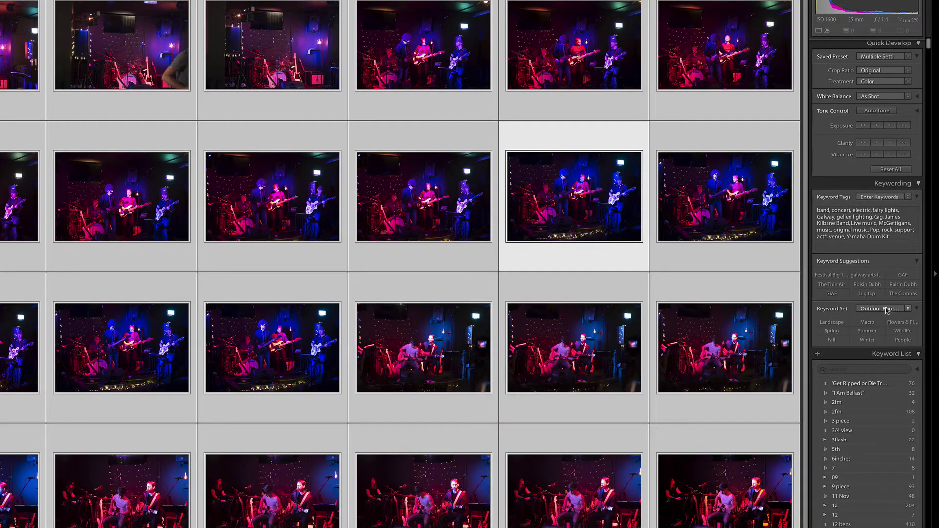
{"action": "left_click", "coordinate": [886, 308]}
{"action": "left_click", "coordinate": [879, 314]}
{"action": "key", "text": "alt"}
{"action": "left_click", "coordinate": [854, 240]}
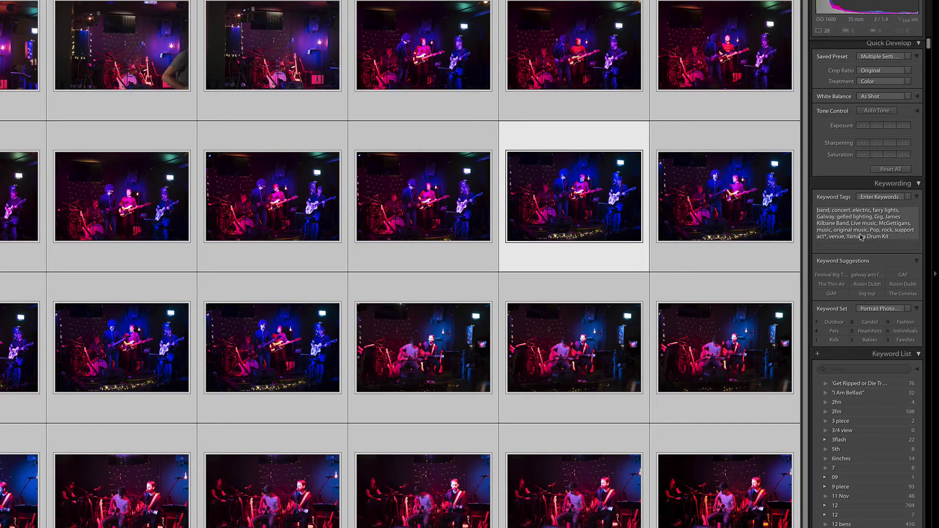
Edit the Portrait Photography keyword set, replacing its first row with Band, Live music and concert.
{"action": "left_click", "coordinate": [873, 308]}
{"action": "left_click", "coordinate": [844, 358]}
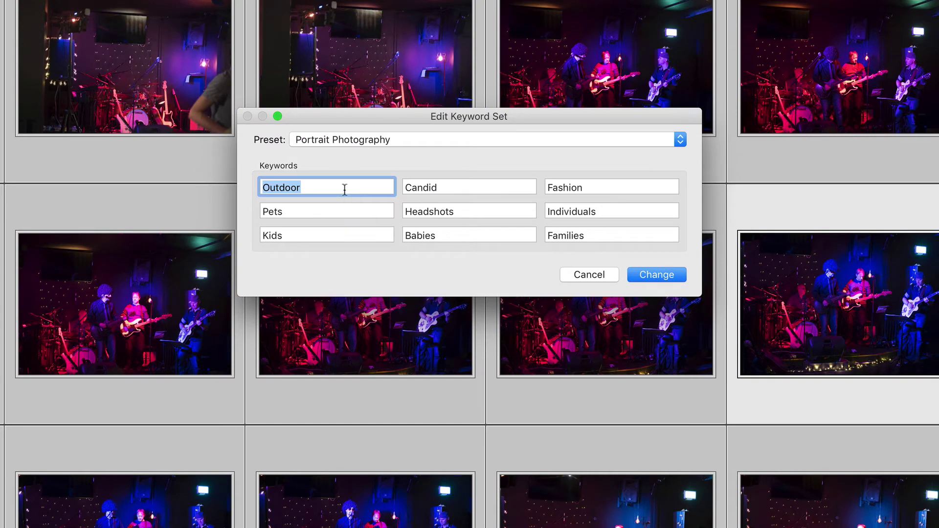
{"action": "type", "text": "Band"}
{"action": "key", "text": "Return"}
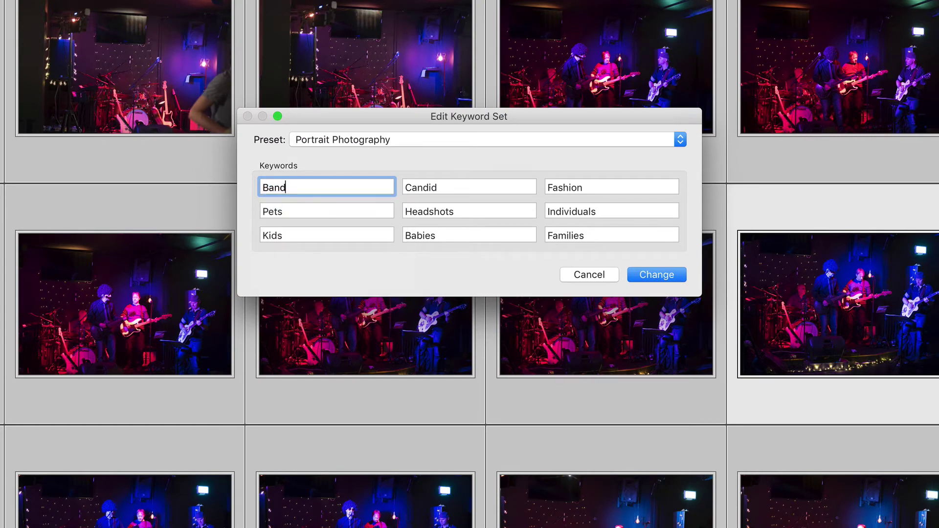
{"action": "key", "text": "Tab"}
{"action": "type", "text": "Live music"}
{"action": "key", "text": "Return"}
{"action": "key", "text": "Tab"}
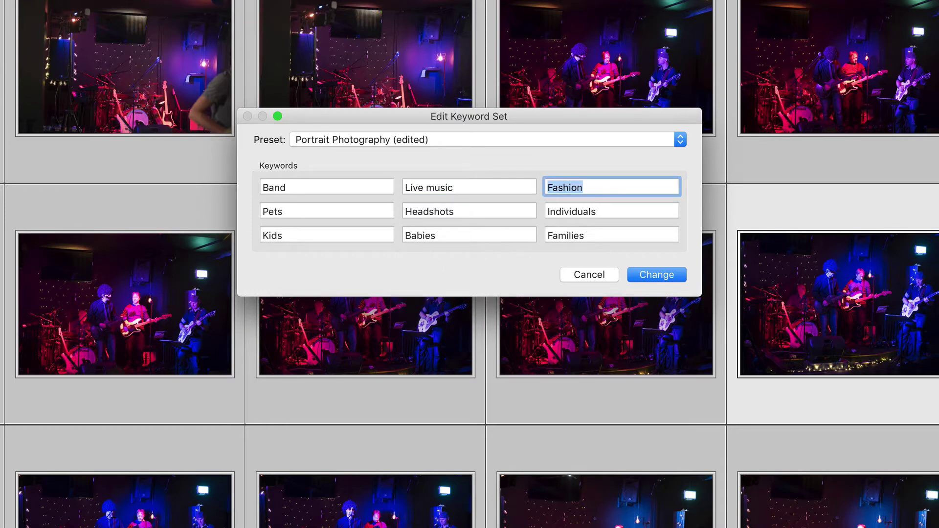
{"action": "type", "text": "conv"}
{"action": "key", "text": "BackSpace"}
{"action": "type", "text": "cert"}
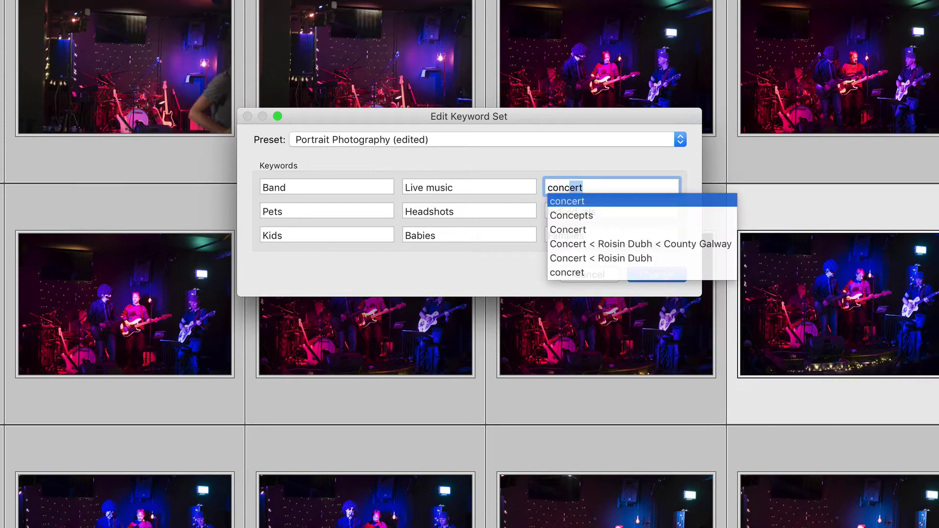
{"action": "key", "text": "Return"}
{"action": "key", "text": "Tab"}
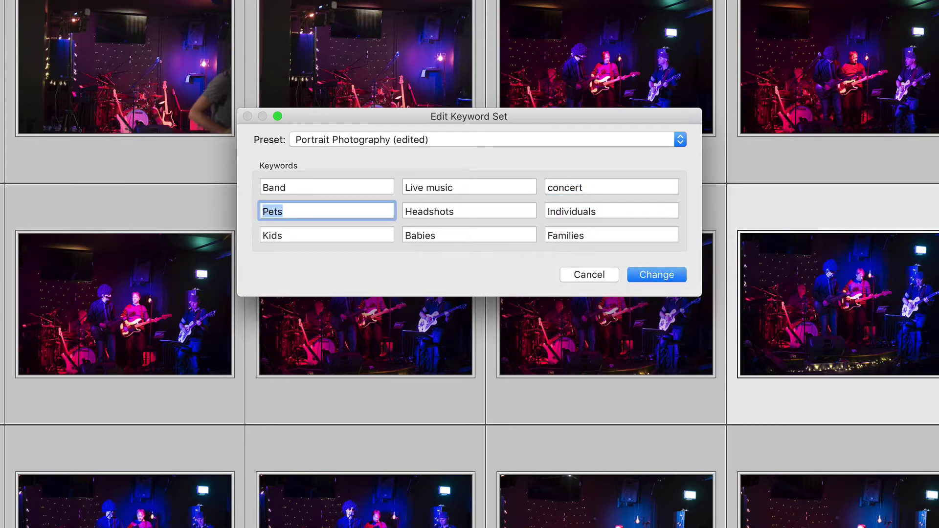
Replace the second row of the keyword set with gig, venue and cover band.
{"action": "type", "text": "gigq"}
{"action": "key", "text": "Tab"}
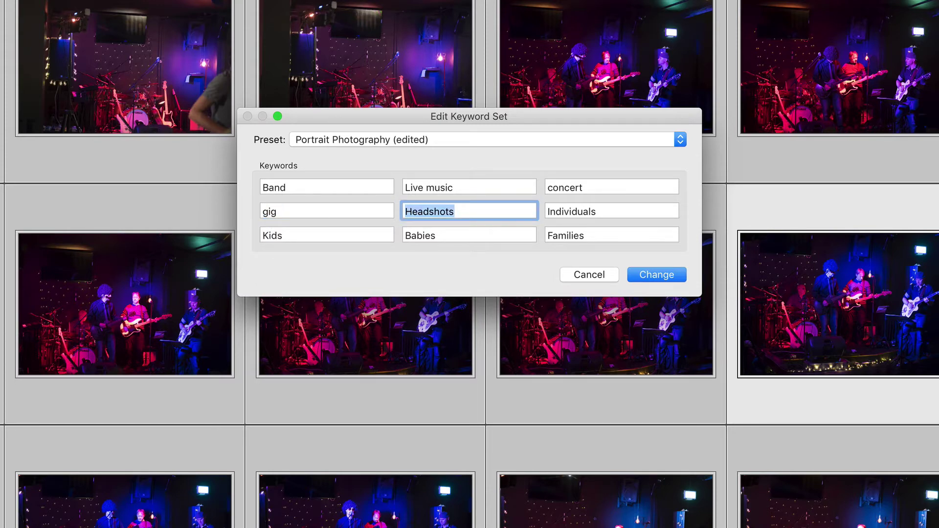
{"action": "type", "text": "venue"}
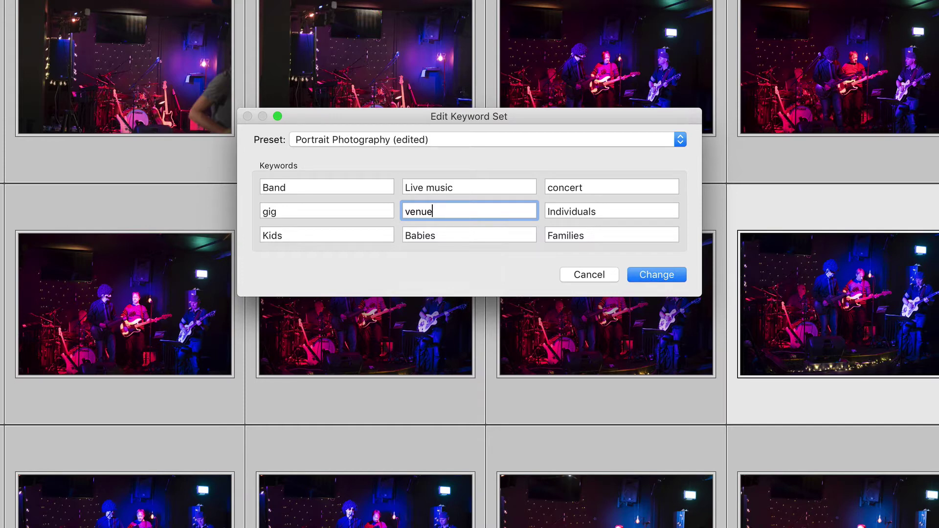
{"action": "key", "text": "Tab"}
{"action": "type", "text": "club ar"}
{"action": "key", "text": "BackSpace"}
{"action": "key", "text": "BackSpace"}
{"action": "key", "text": "BackSpace"}
{"action": "key", "text": "BackSpace"}
{"action": "key", "text": "BackSpace"}
{"action": "key", "text": "BackSpace"}
{"action": "type", "text": "over band"}
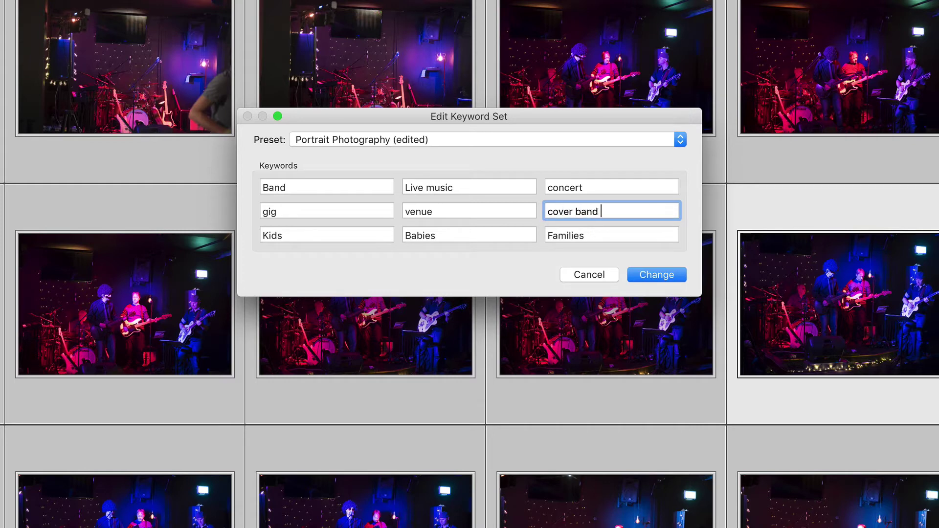
{"action": "key", "text": "Tab"}
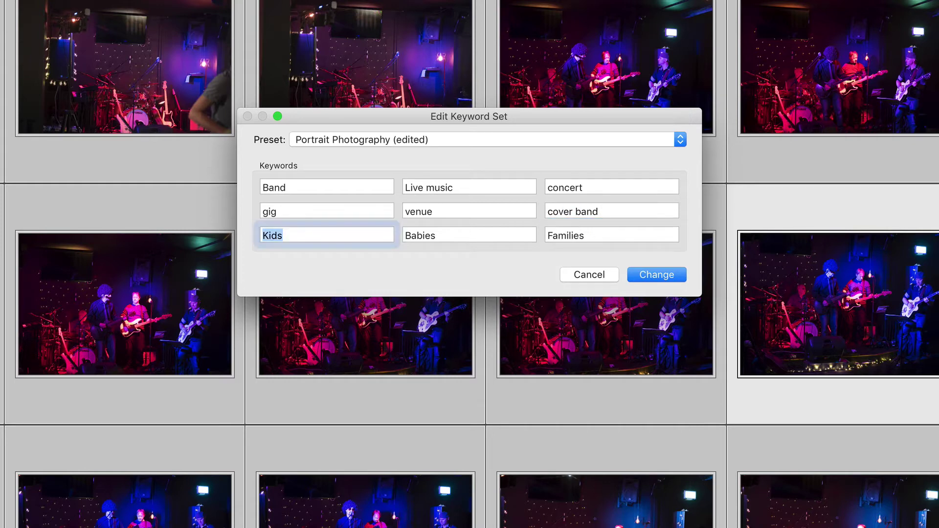
Replace the third row of the keyword set with original band, Pop and rock.
{"action": "type", "text": "origina"}
{"action": "type", "text": "l bandq"}
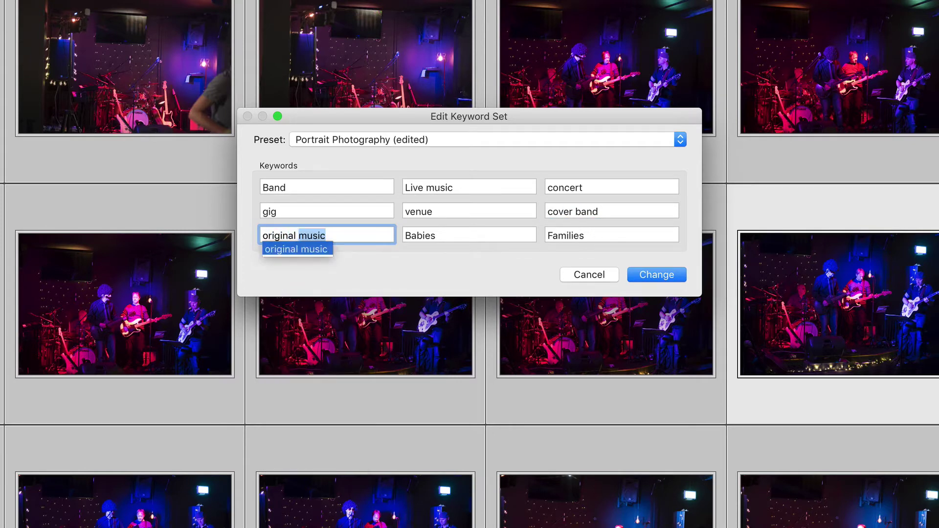
{"action": "key", "text": "BackSpace"}
{"action": "key", "text": "Tab"}
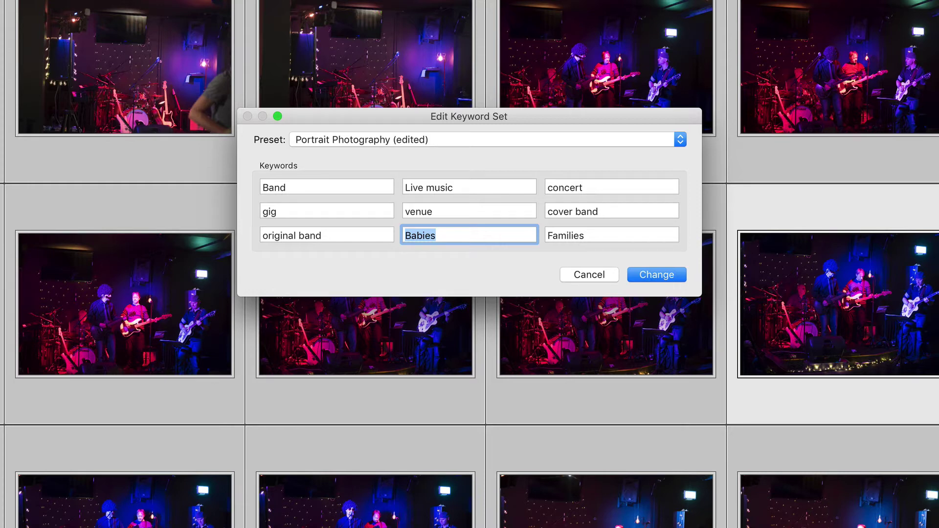
{"action": "type", "text": "Pop"}
{"action": "key", "text": "Tab"}
{"action": "type", "text": "rock"}
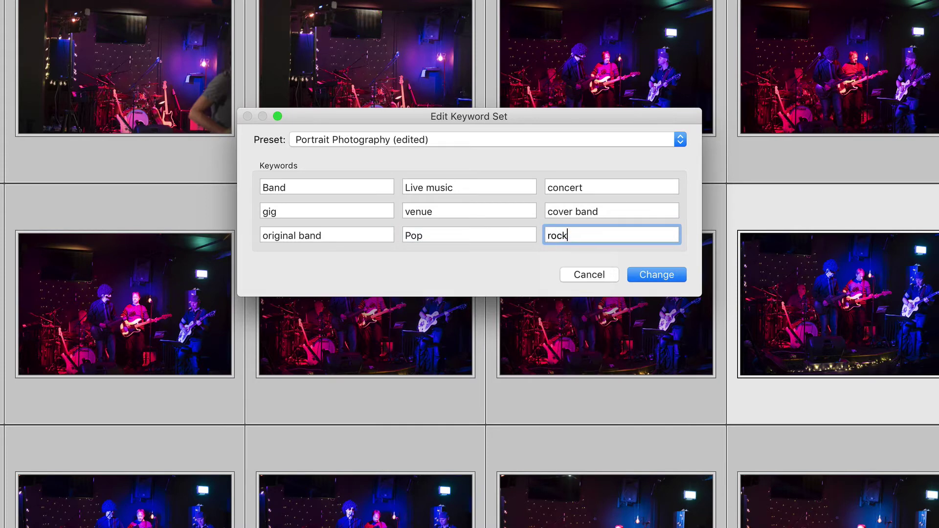
{"action": "key", "text": "Tab"}
Save the edited keywords as a new preset named LIve Music and apply it as the keyword set.
{"action": "left_click", "coordinate": [400, 141]}
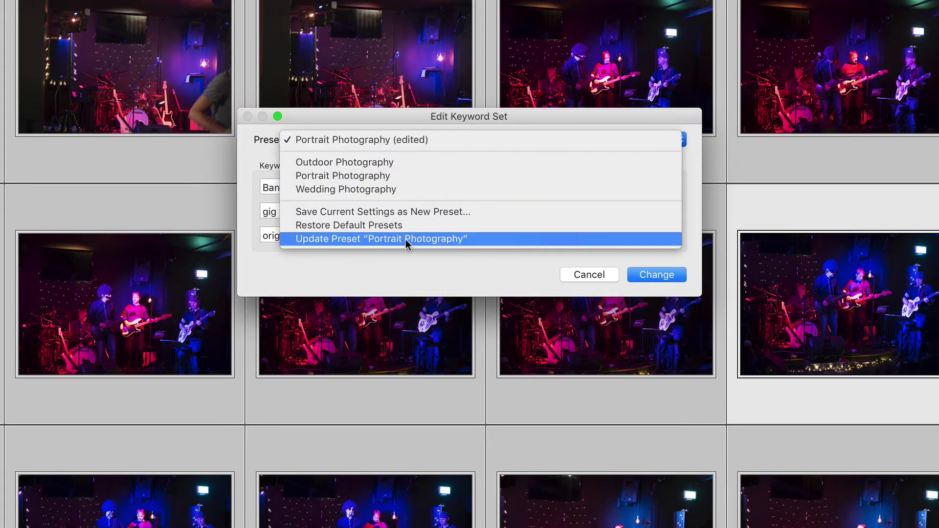
{"action": "left_click", "coordinate": [408, 211]}
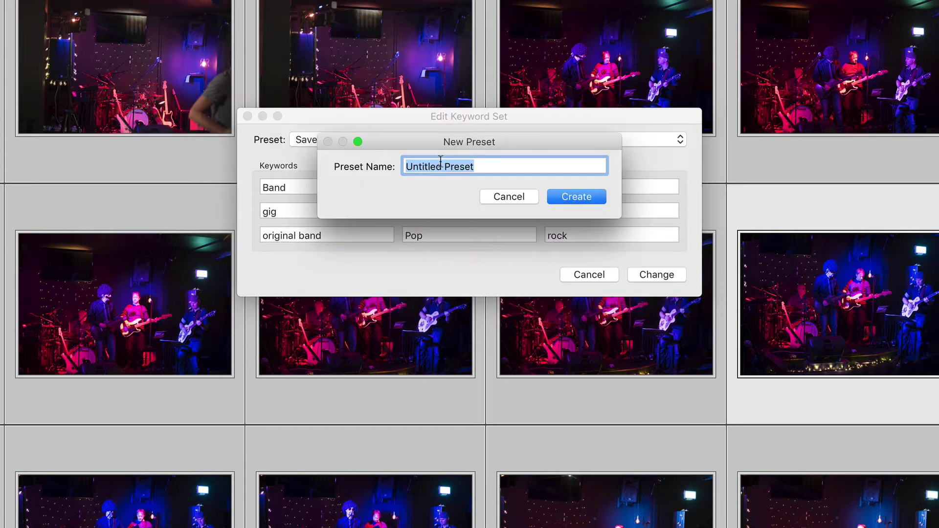
{"action": "type", "text": "LIve Mus"}
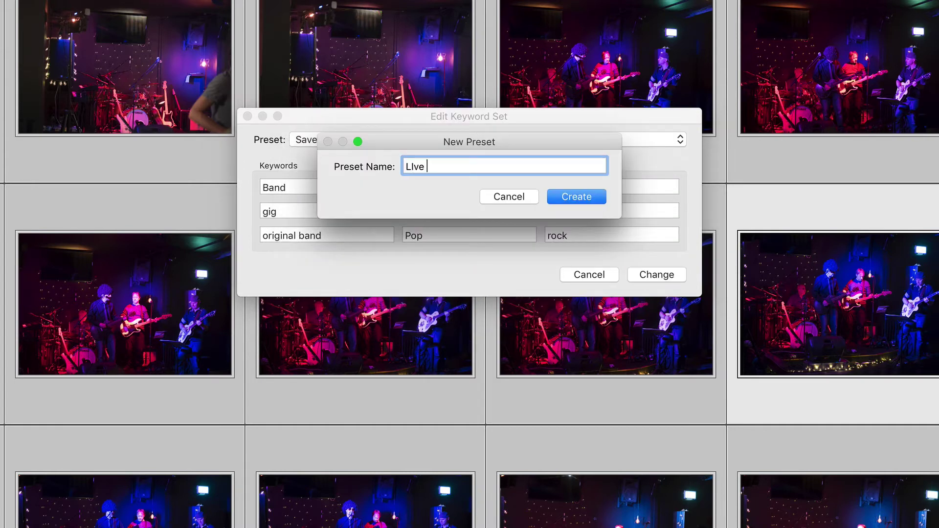
{"action": "type", "text": "ic"}
{"action": "left_click", "coordinate": [570, 201]}
{"action": "left_click", "coordinate": [655, 277]}
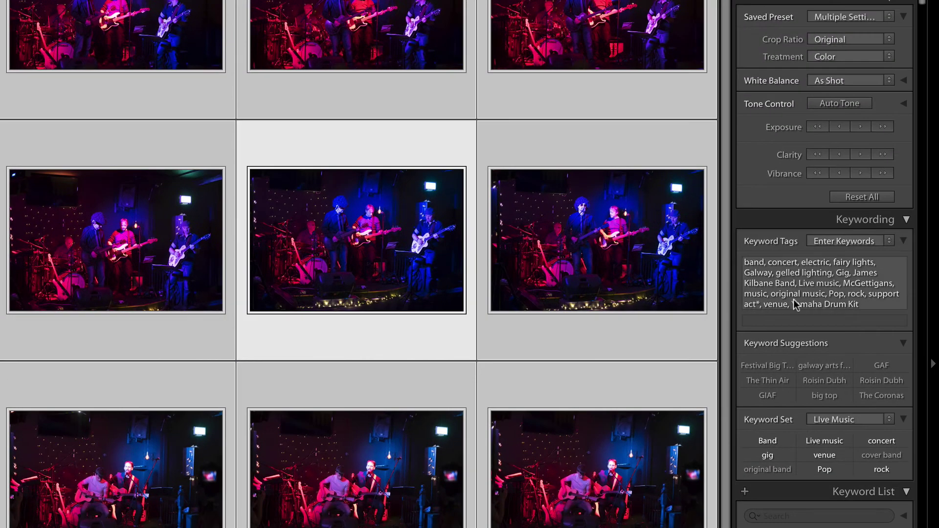
Keep LIve Music as the keyword set and add its original band keyword to the selected photos.
{"action": "left_click", "coordinate": [854, 420]}
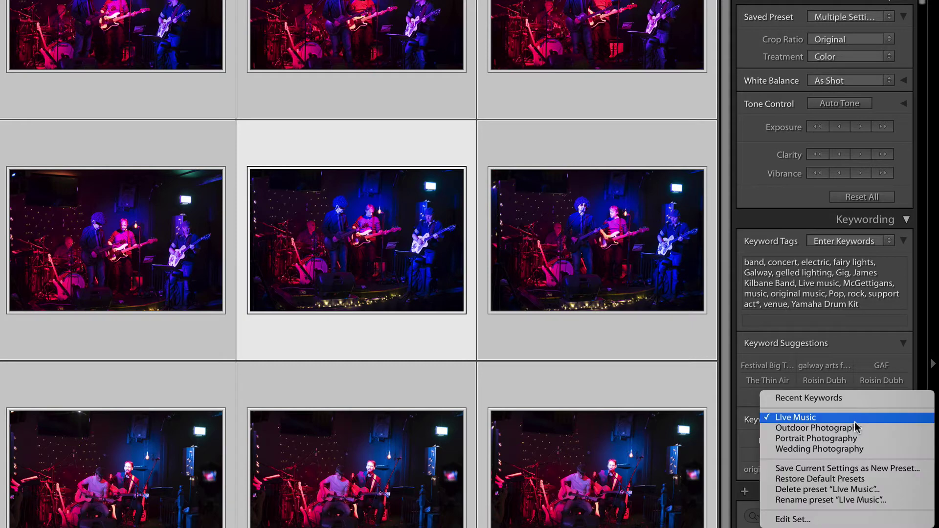
{"action": "left_click", "coordinate": [843, 419]}
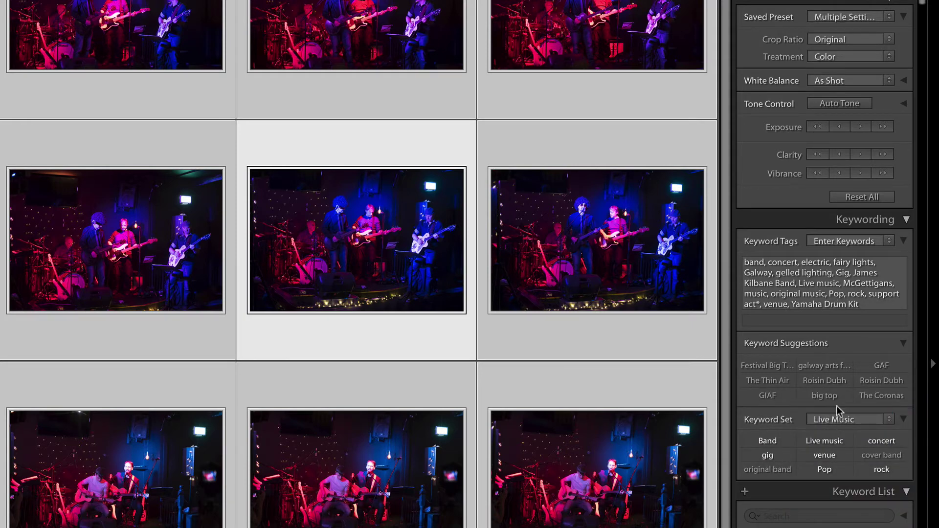
{"action": "scroll", "coordinate": [770, 475], "scroll_direction": "down", "scroll_amount": 1}
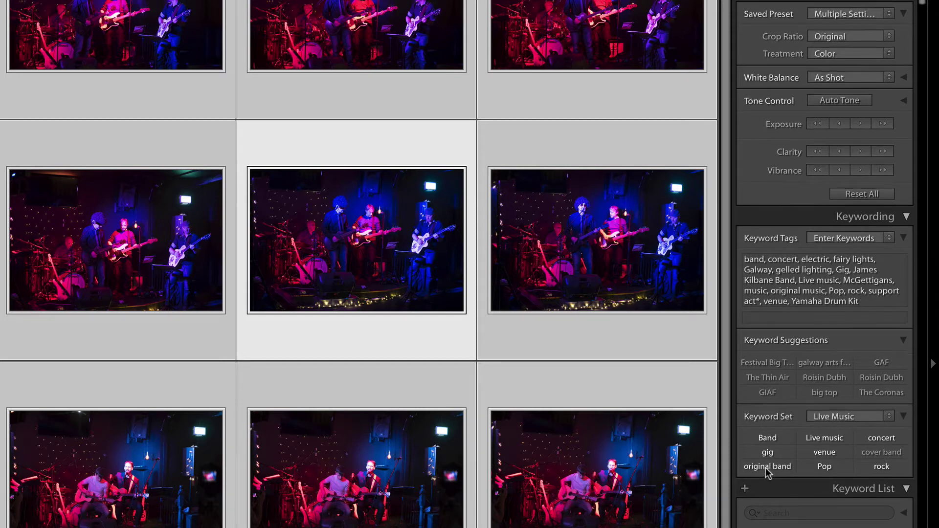
{"action": "left_click", "coordinate": [767, 466]}
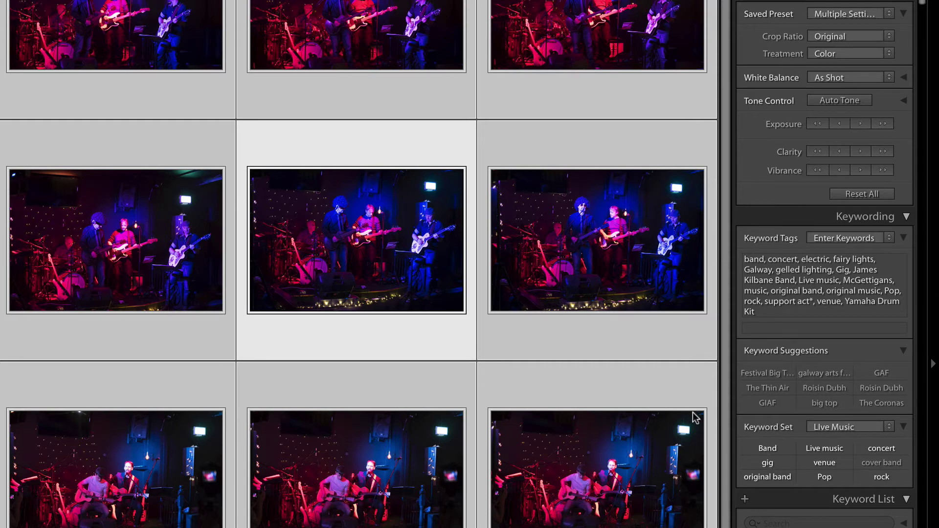
Search the Keyword List for band and show all photos tagged with the lowercase band keyword.
{"action": "left_click", "coordinate": [815, 520]}
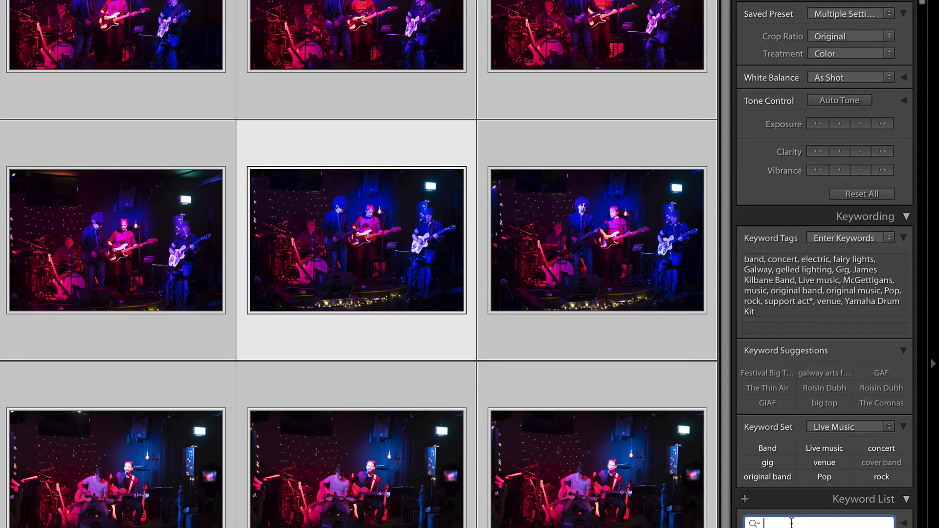
{"action": "type", "text": "band"}
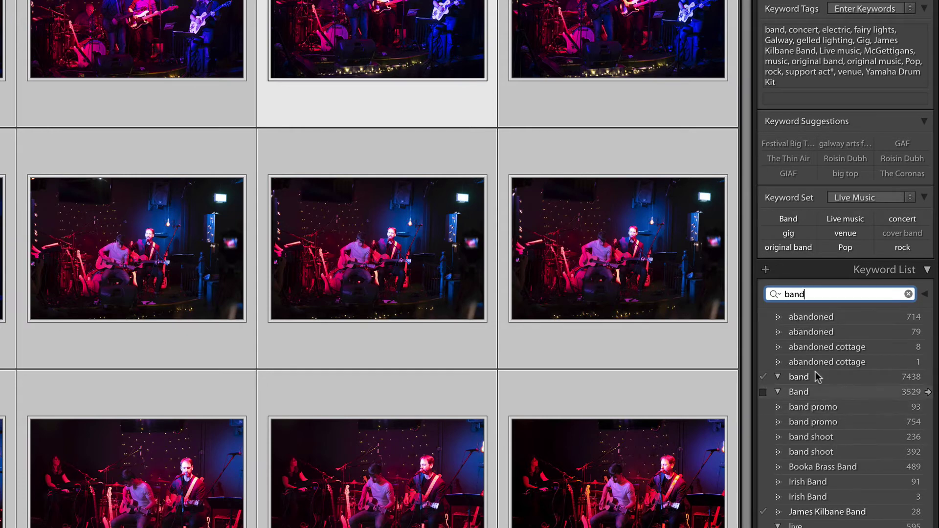
{"action": "left_click", "coordinate": [927, 378]}
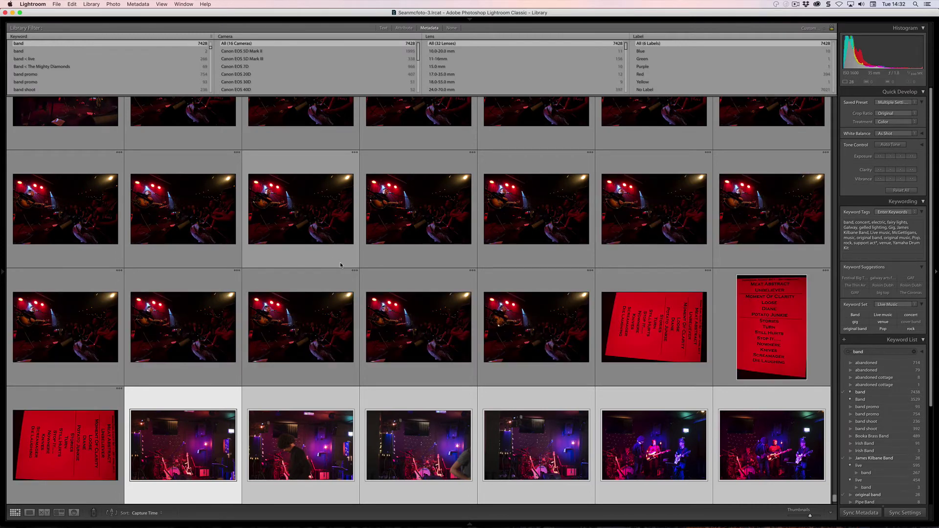
Browse the photos filtered by the band keyword, around and before the selected concert shots.
{"action": "scroll", "coordinate": [340, 262], "scroll_direction": "down", "scroll_amount": 3}
{"action": "scroll", "coordinate": [341, 265], "scroll_direction": "up", "scroll_amount": 2}
{"action": "scroll", "coordinate": [340, 264], "scroll_direction": "down", "scroll_amount": 6}
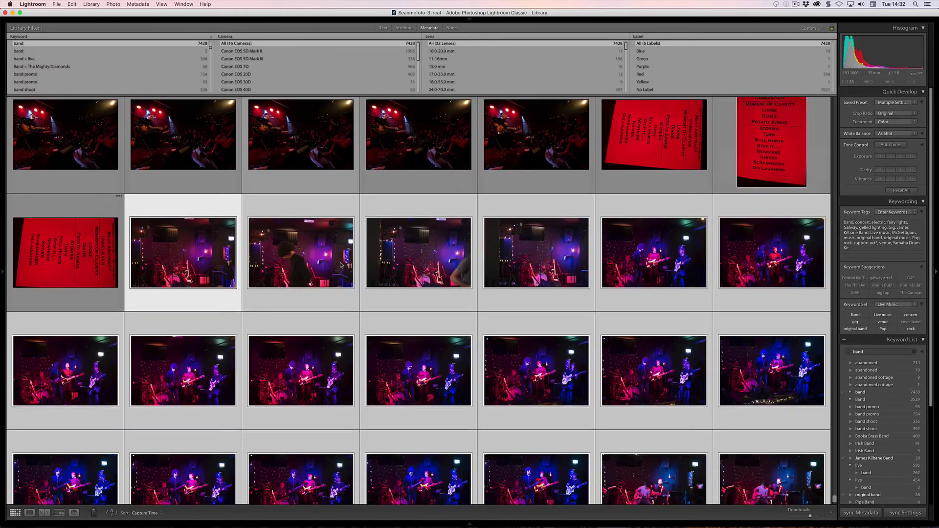
{"action": "scroll", "coordinate": [341, 264], "scroll_direction": "up", "scroll_amount": 15}
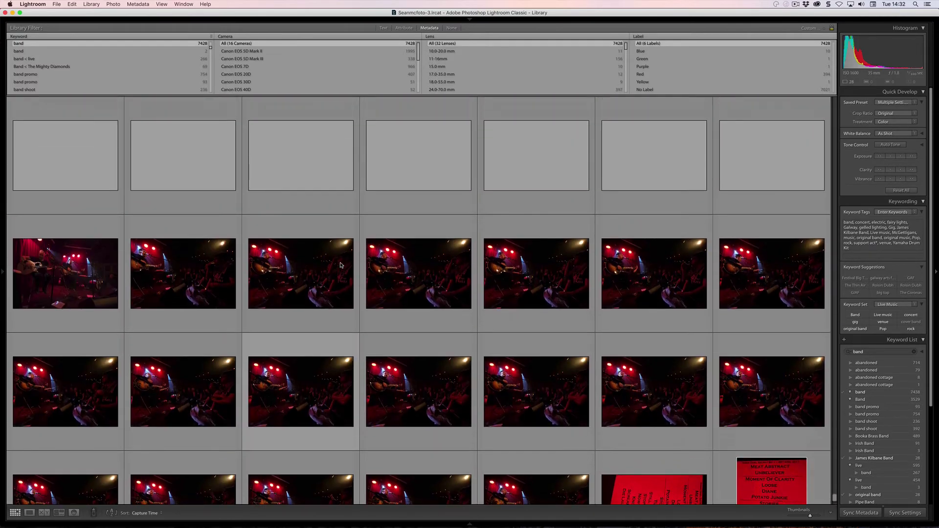
{"action": "scroll", "coordinate": [341, 264], "scroll_direction": "down", "scroll_amount": 1}
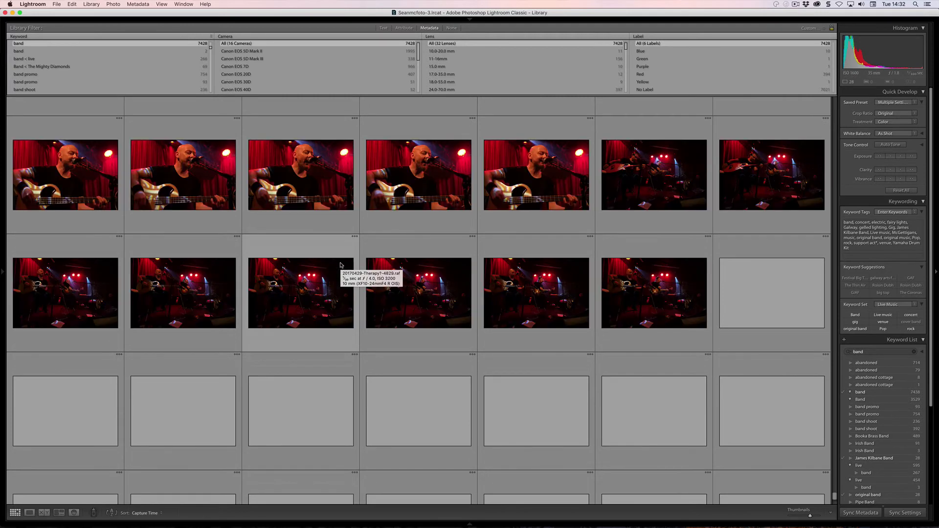
{"action": "scroll", "coordinate": [341, 265], "scroll_direction": "down", "scroll_amount": 2}
{"action": "scroll", "coordinate": [340, 264], "scroll_direction": "up", "scroll_amount": 2}
{"action": "scroll", "coordinate": [341, 265], "scroll_direction": "down", "scroll_amount": 1}
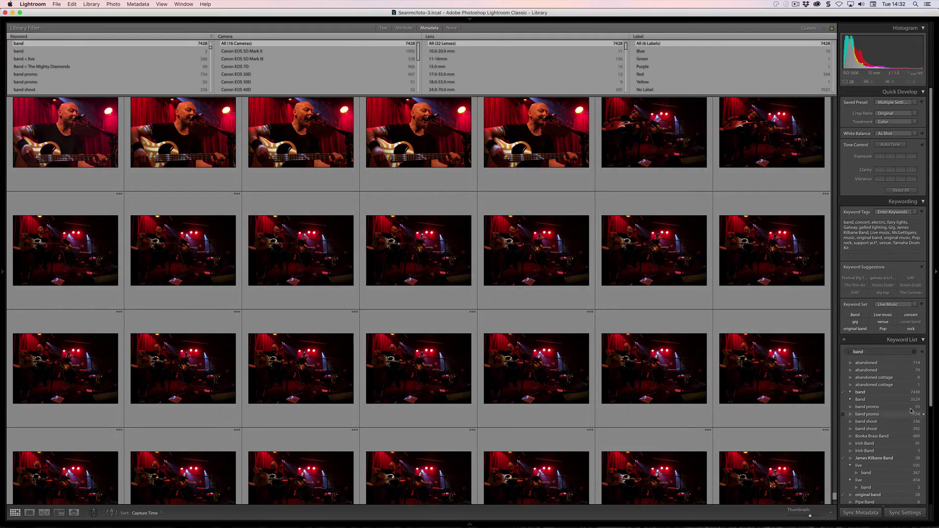
Add the existing keyword Irish Band to the selected photos.
{"action": "left_click", "coordinate": [863, 254]}
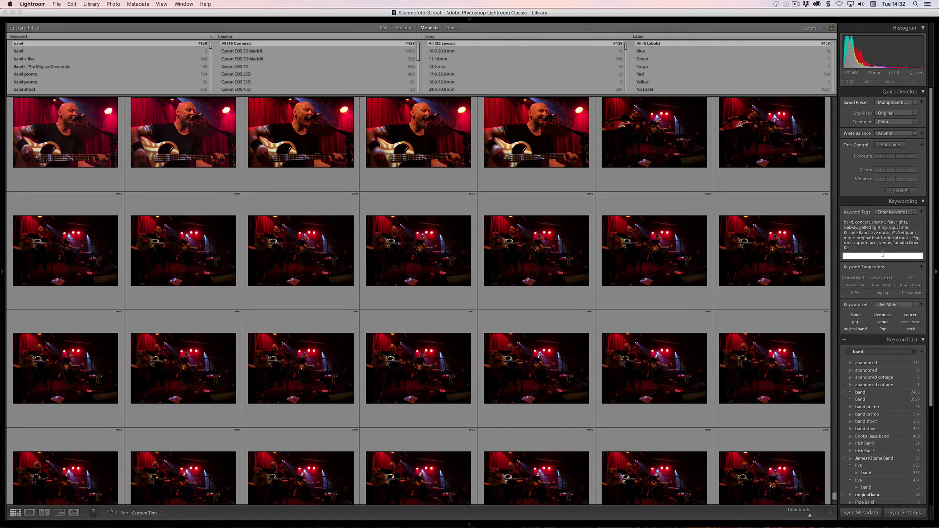
{"action": "type", "text": "Irish"}
{"action": "key", "text": "Down"}
{"action": "key", "text": "Down"}
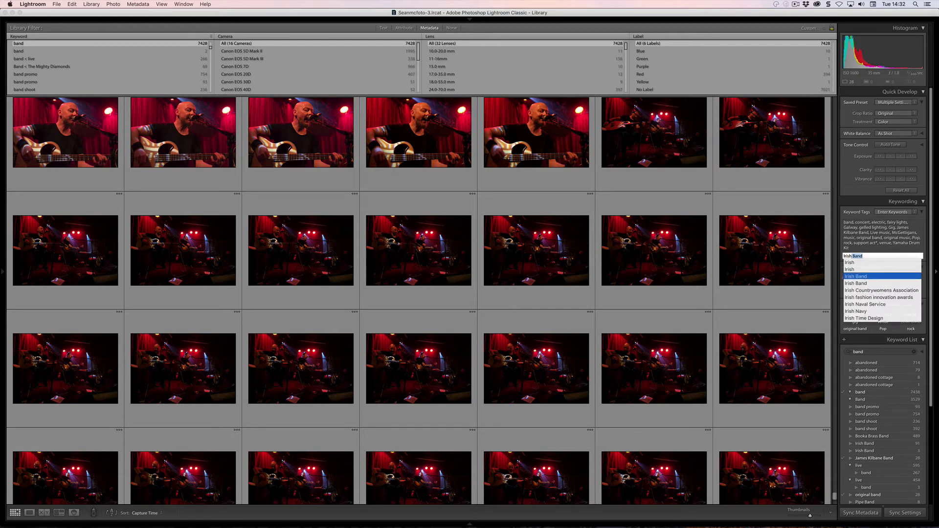
{"action": "key", "text": "Return"}
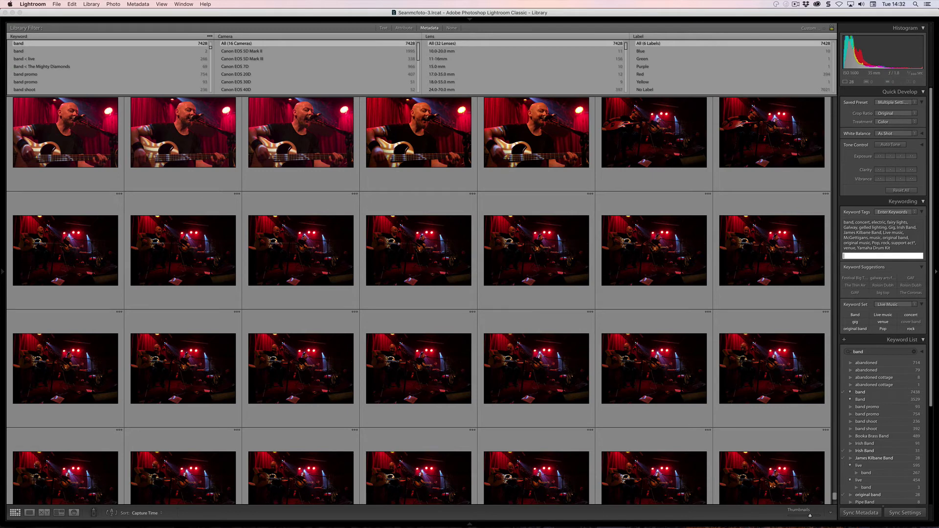